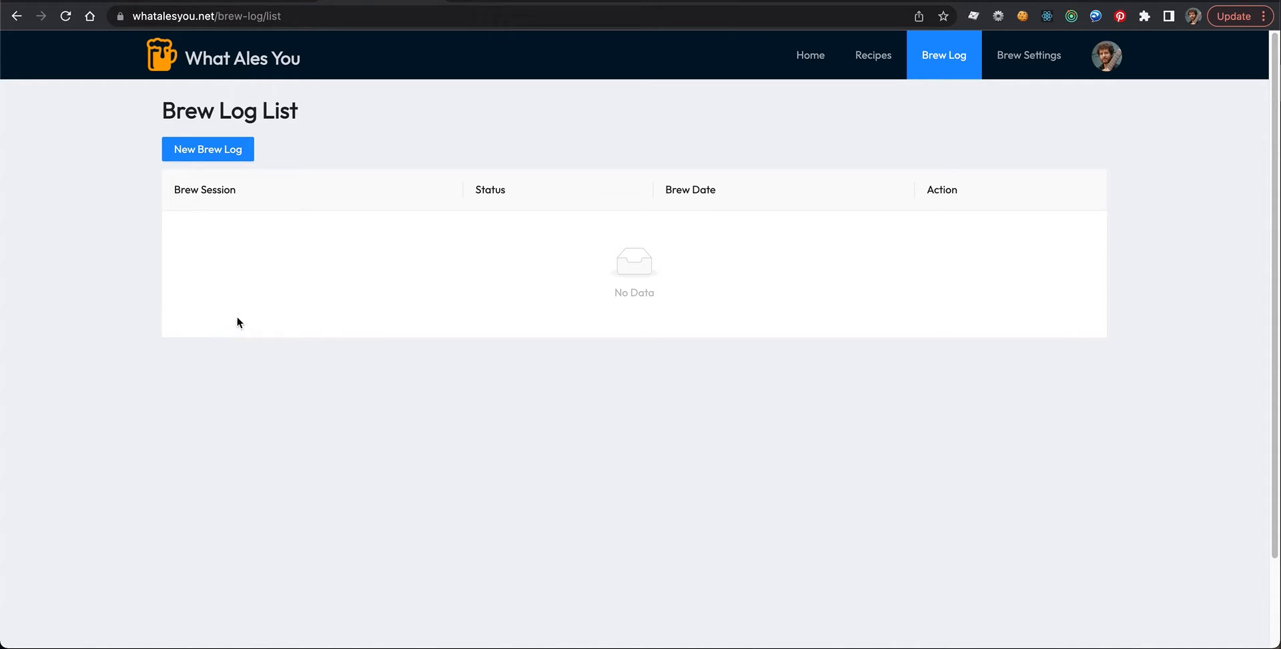
Create a new brew log entry and name the session "Brewing a Pale Ale With" followed by the brewing partner's first name.
click(209, 154)
click(308, 251)
key(super+a)
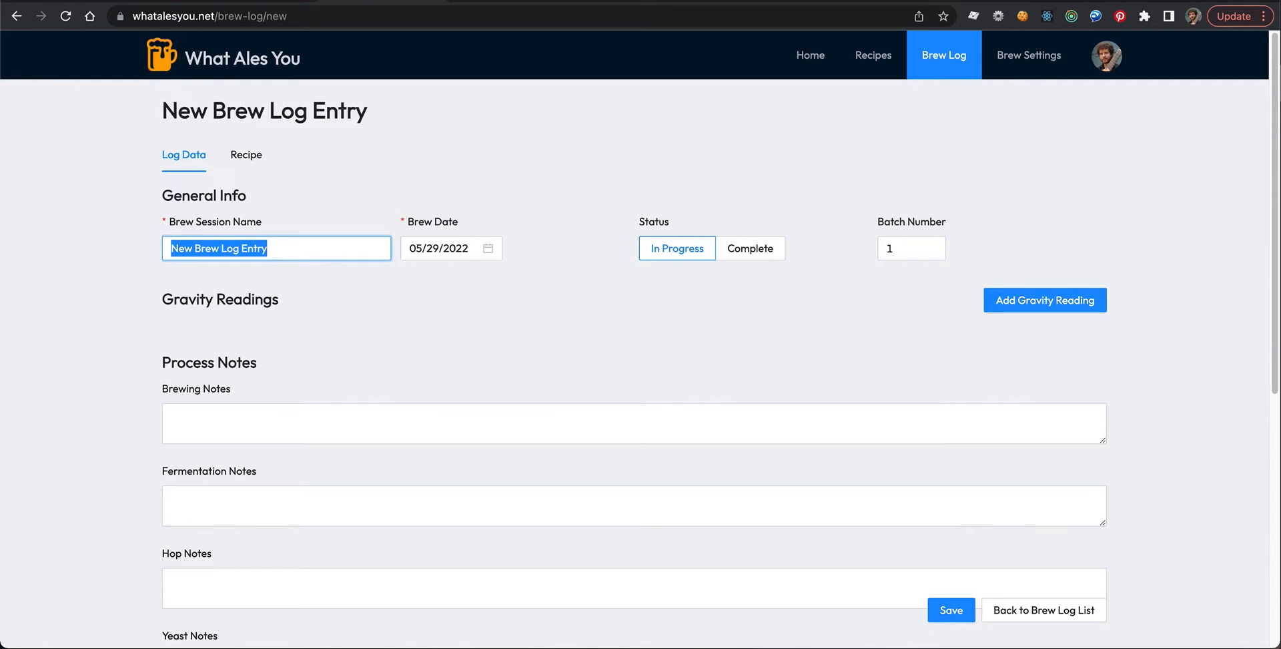
text(Brewing a Pal)
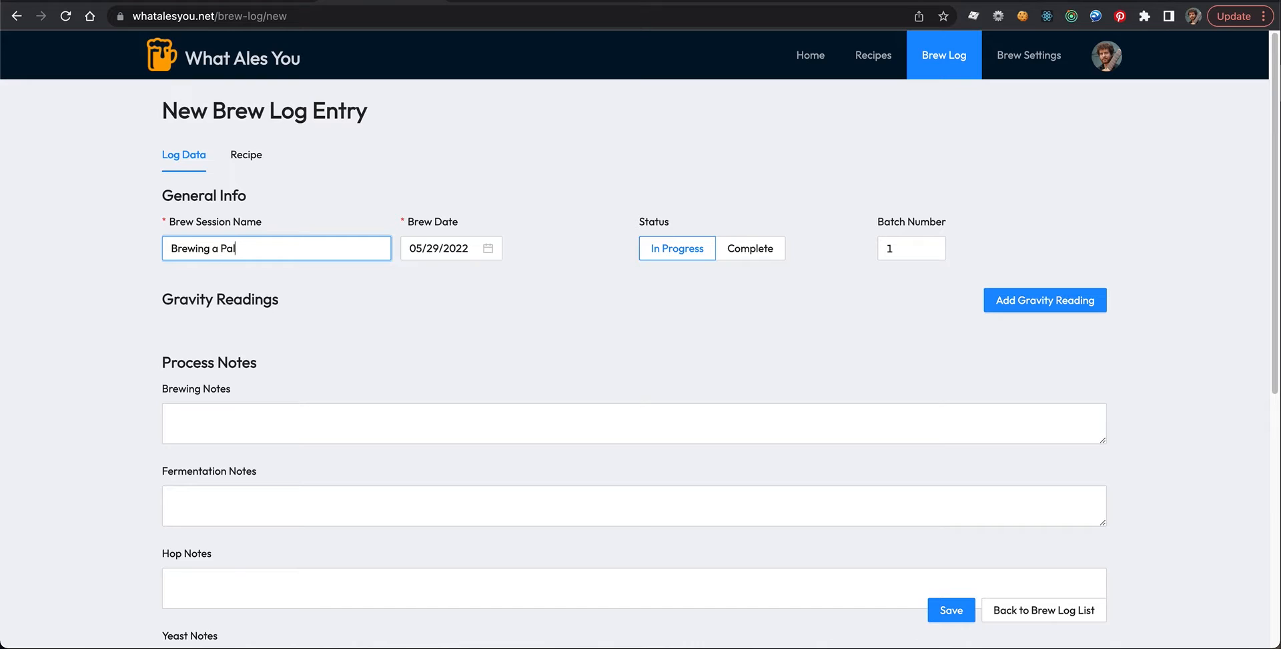
text(e Ale With Brando)
click(446, 248)
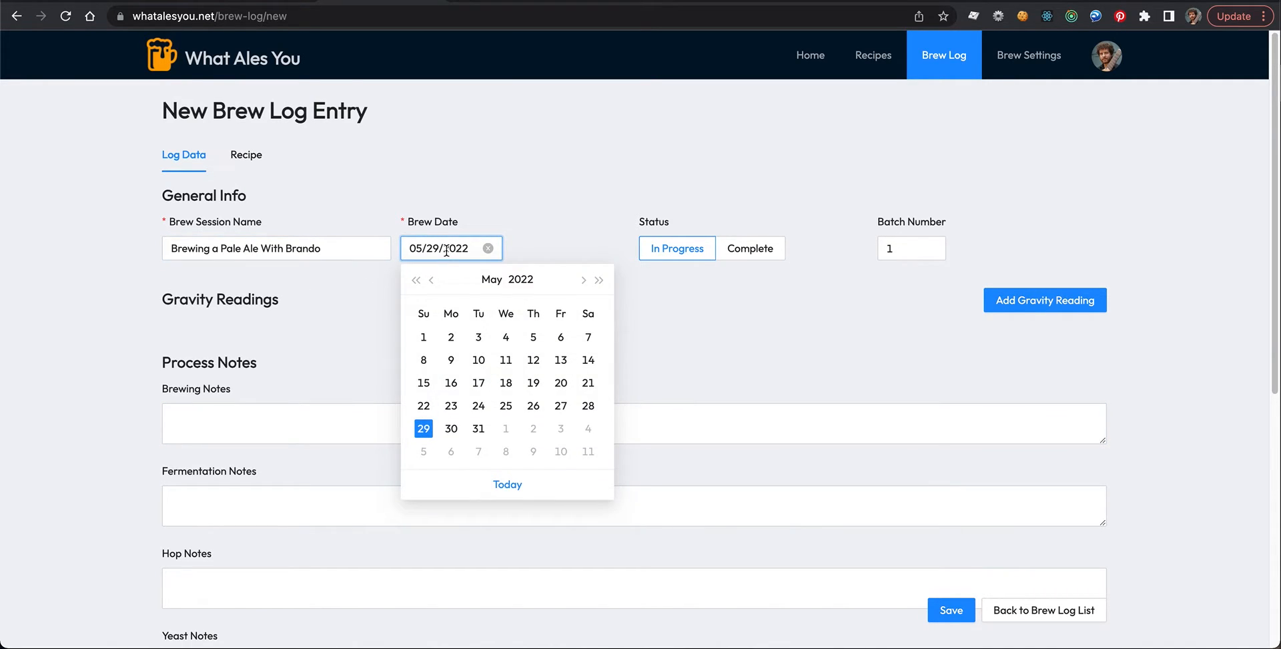
click(570, 248)
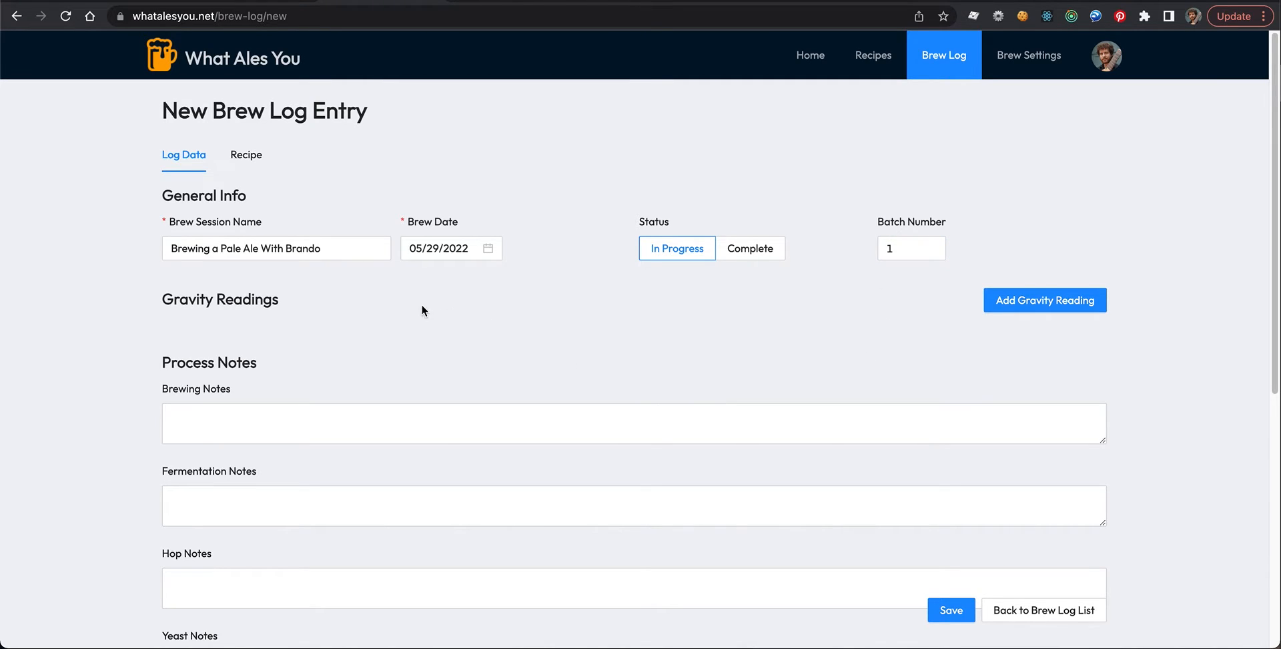
Attach the existing recipe June's Mama IPA to the brew log entry and look over its ingredients and steps.
click(246, 155)
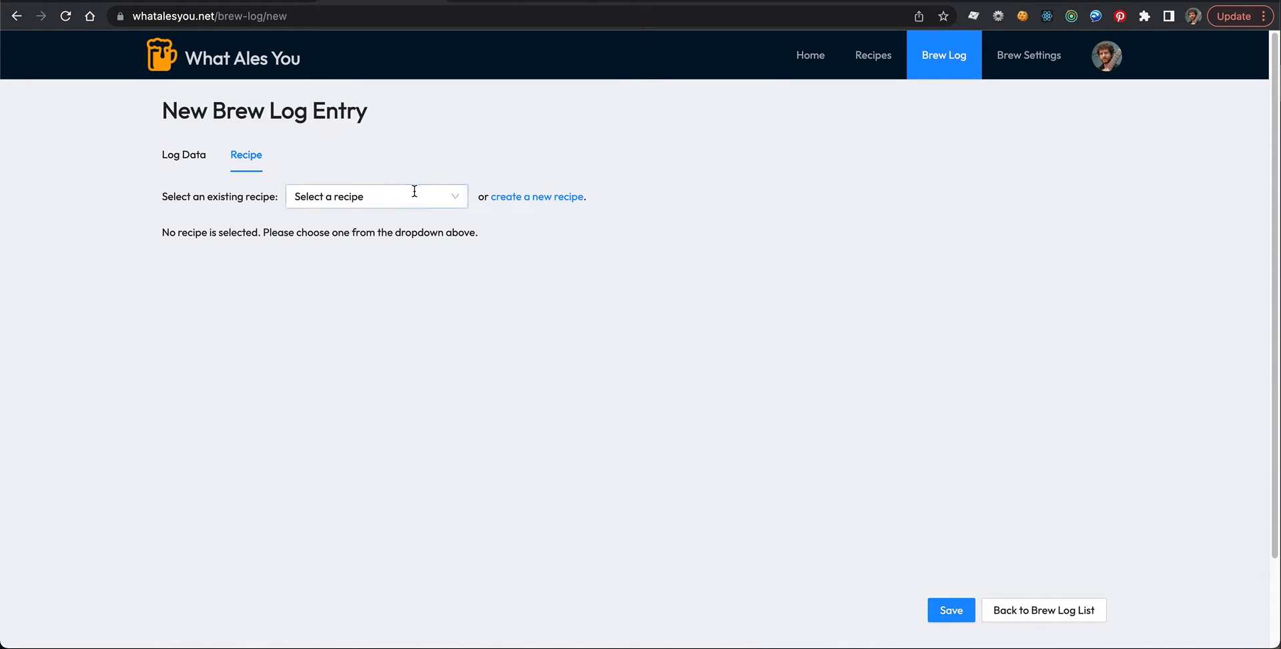
click(454, 195)
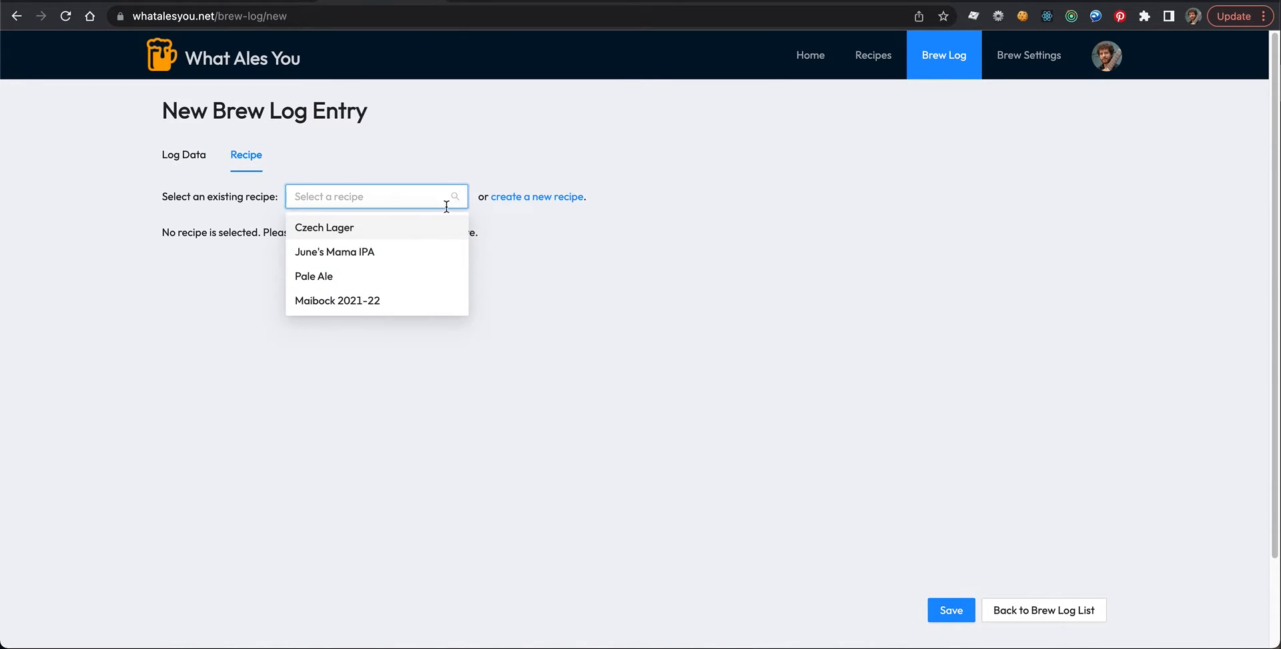
click(368, 257)
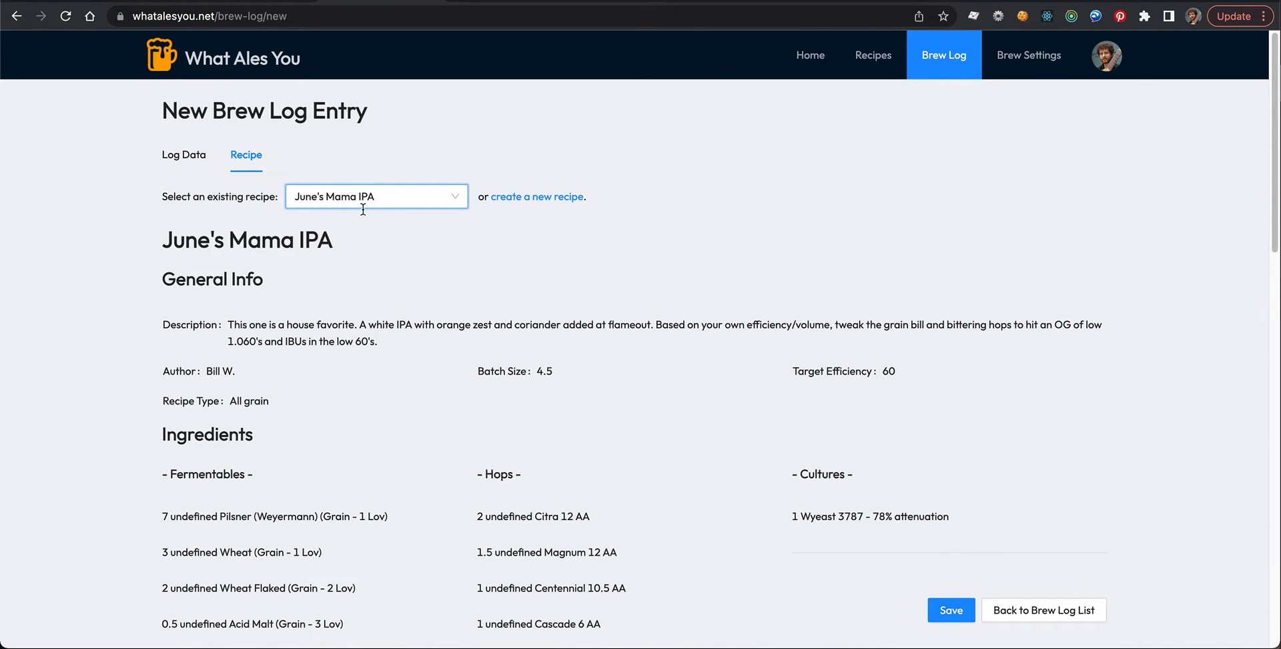
scroll(459, 461, down, 15)
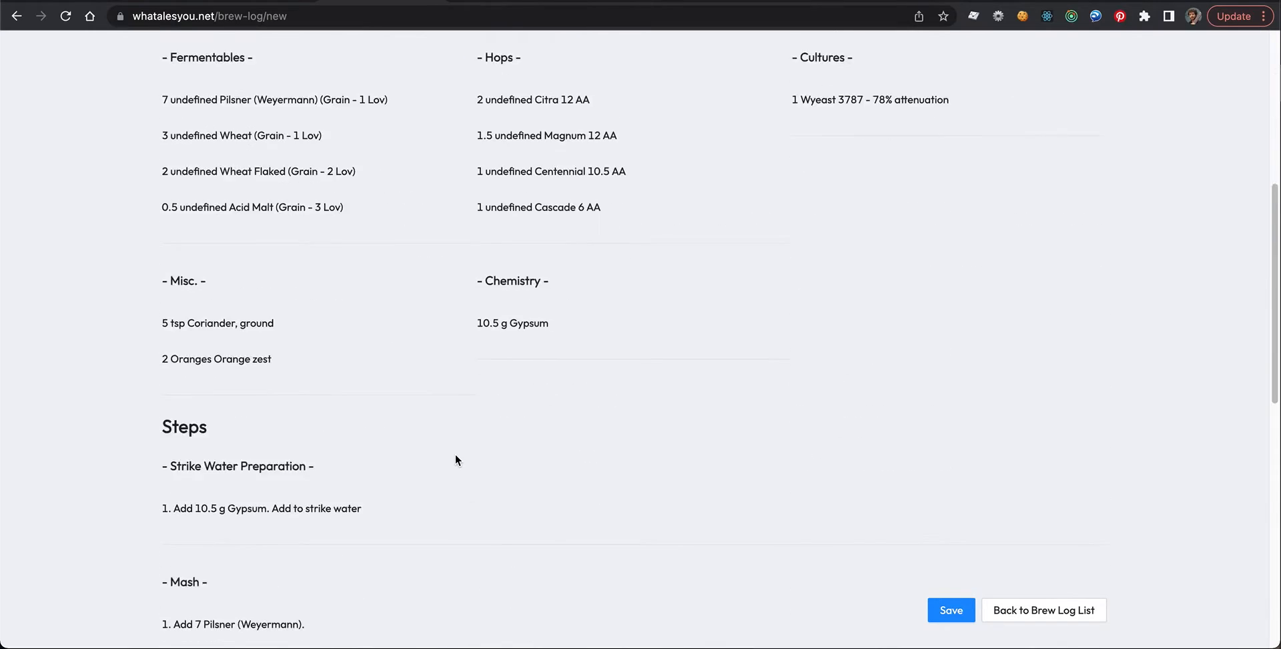
scroll(442, 453, up, 15)
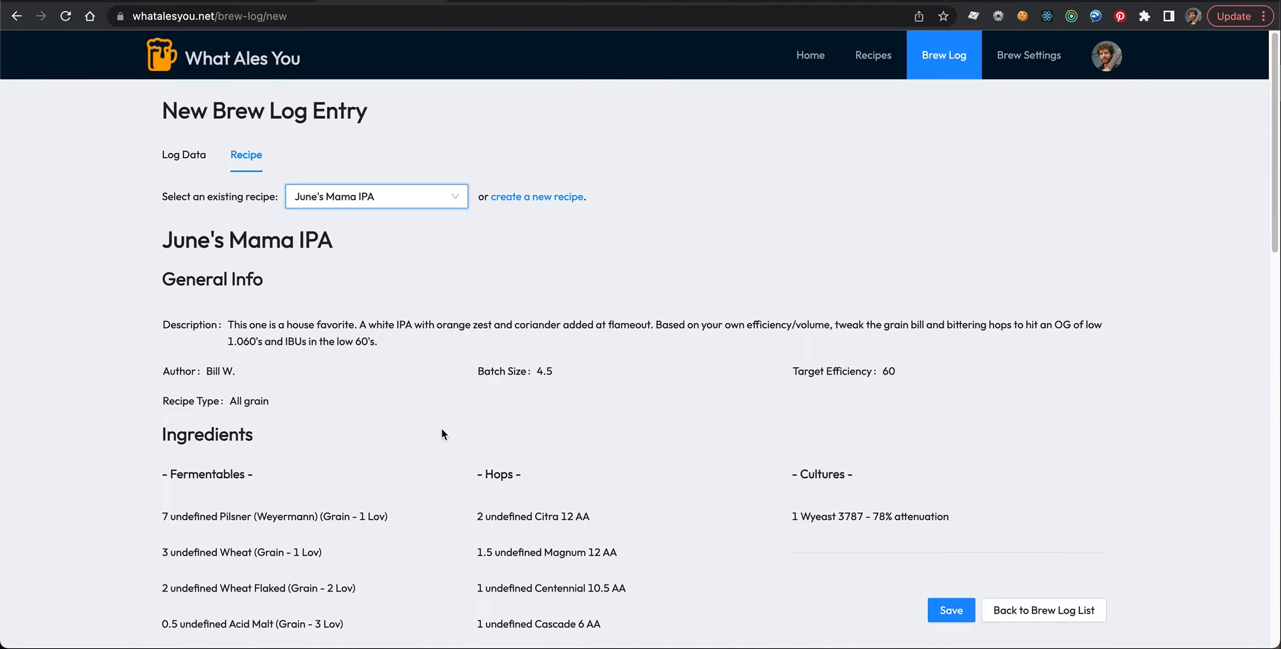
scroll(458, 514, down, 2)
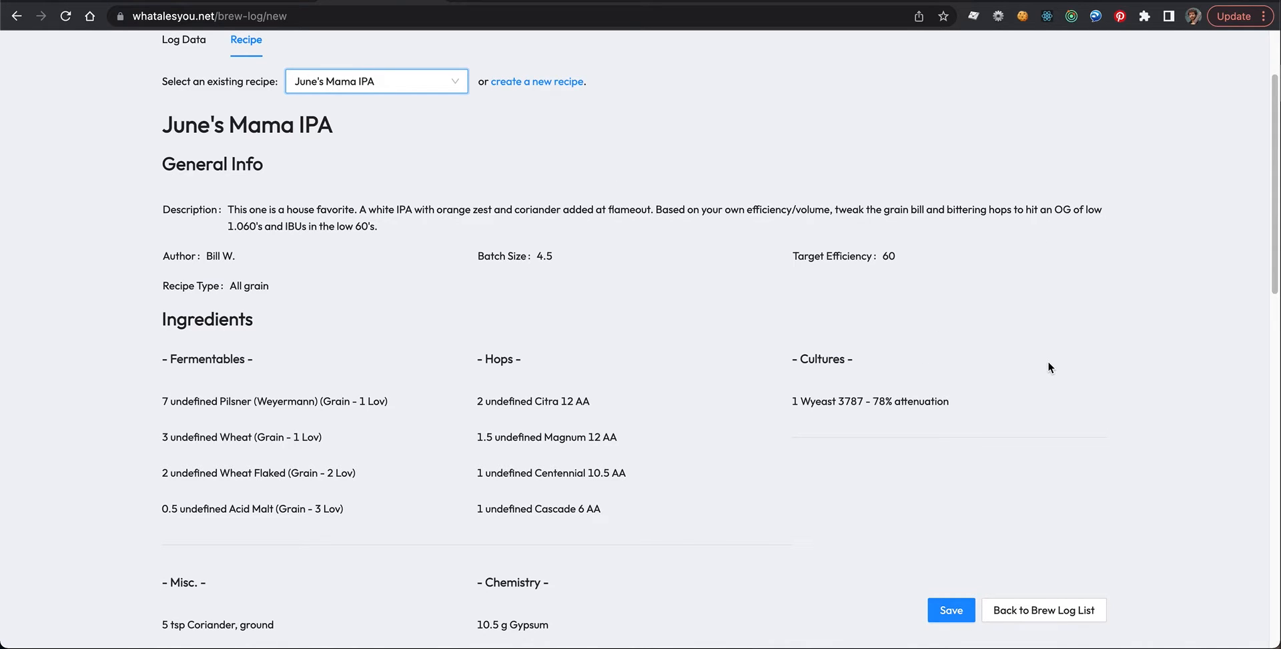
scroll(465, 278, up, 1)
scroll(466, 278, up, 2)
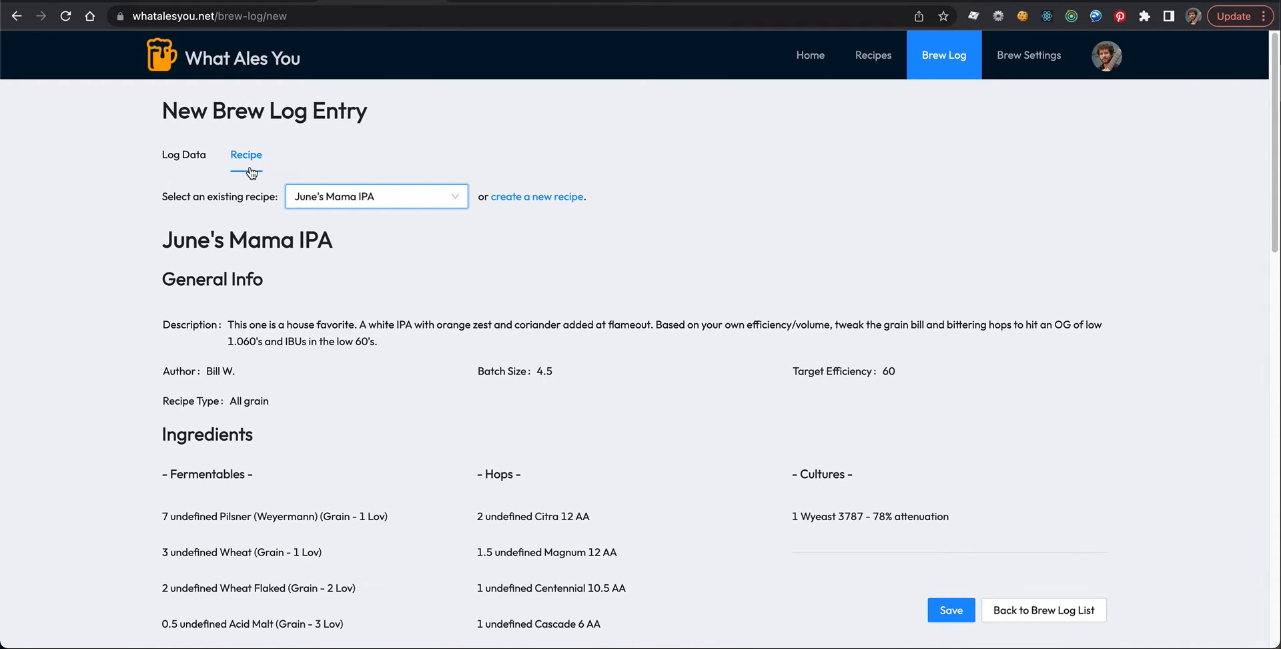
Enter the log's brewing notes: "Added 14 lb grain to 7 gallons of strike water at 165F. Final mash temp = 153F.".
click(187, 162)
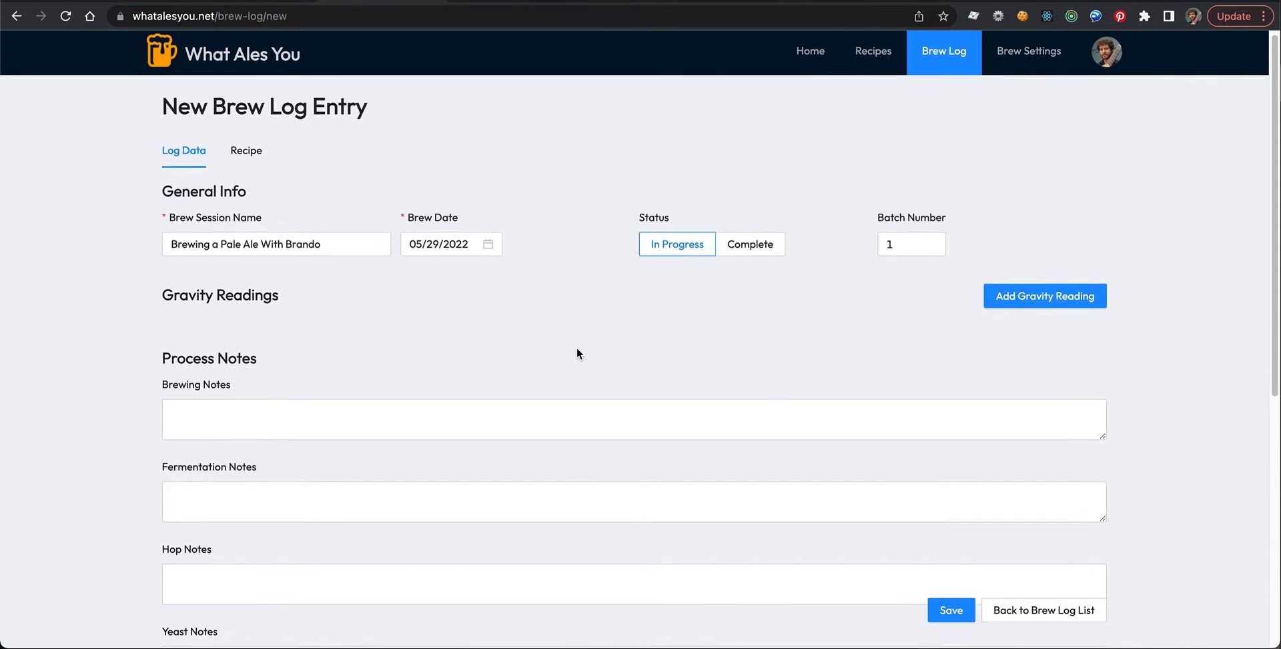
scroll(575, 354, down, 2)
click(371, 317)
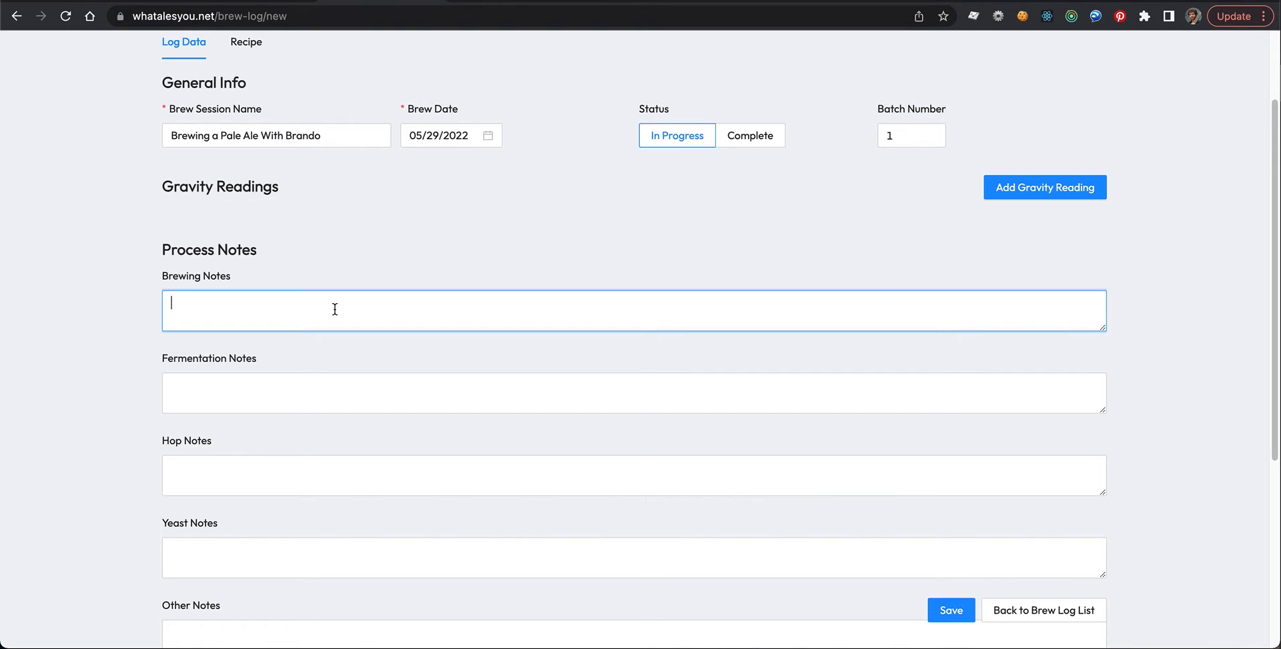
text(Added 14 lb grain at)
key(BackSpace)
key(BackSpace)
key(BackSpace)
text(to 7 gallons of strike water at )
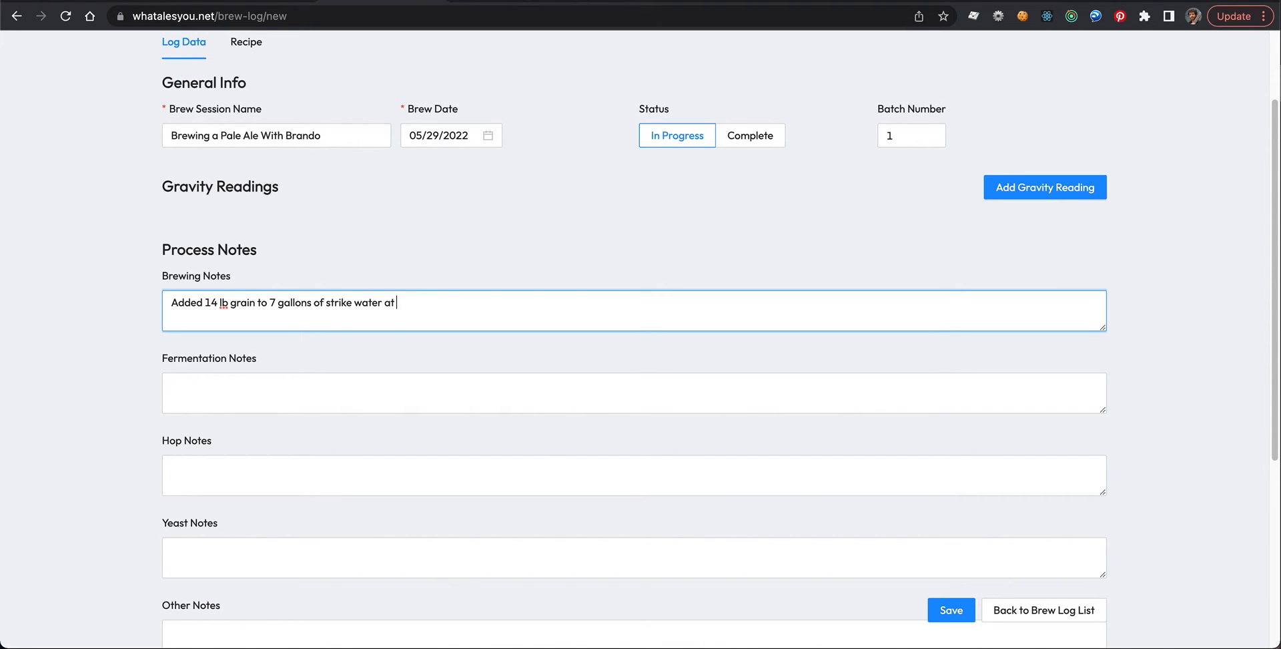
text(165F. Final mash temp = 153F.)
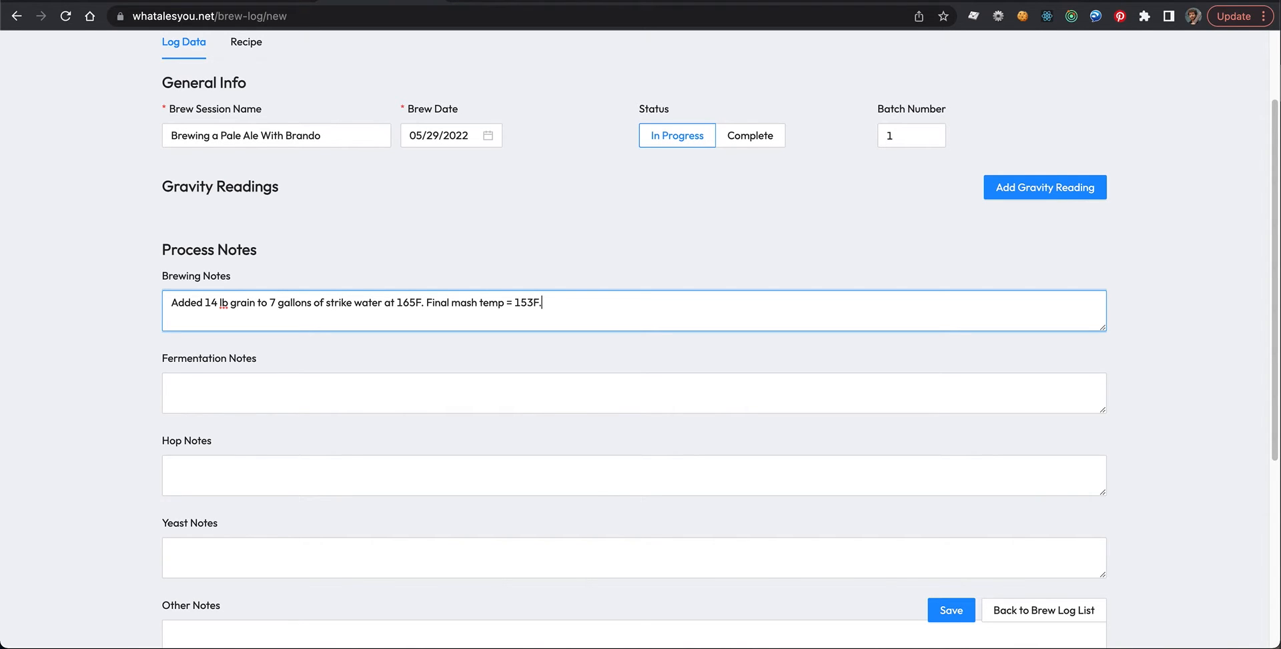
Look through the remaining process note fields, from Fermentation Notes to Tasting Notes.
click(301, 391)
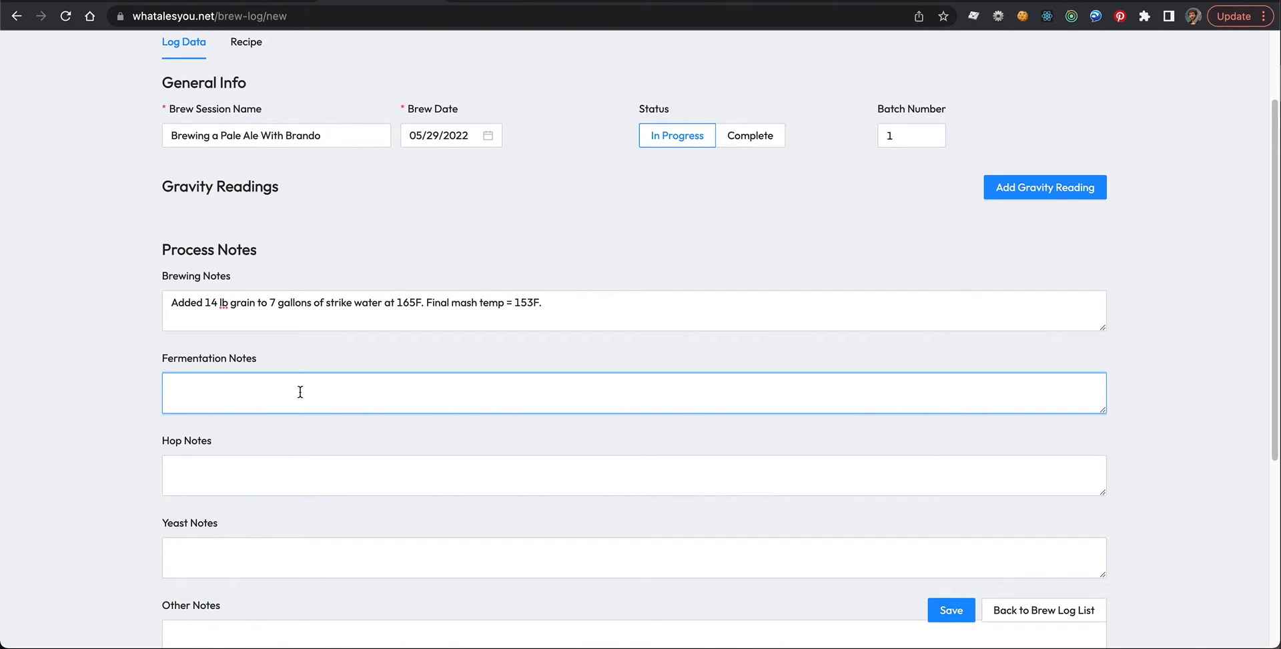
click(343, 476)
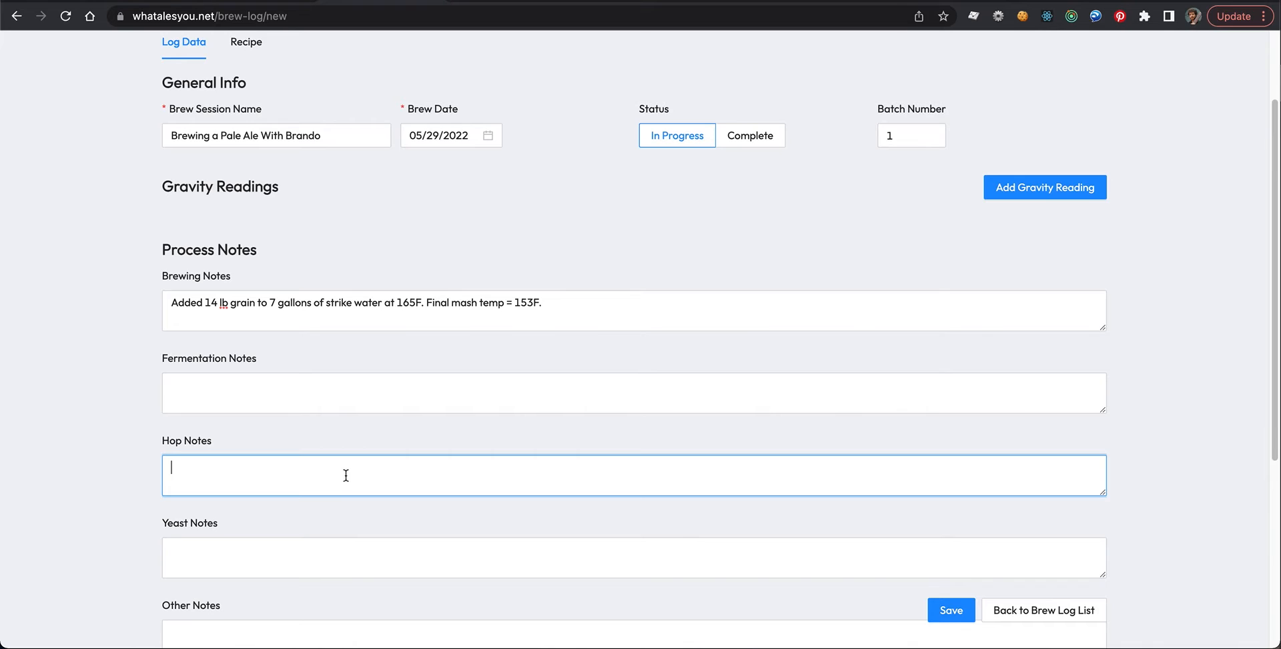
scroll(343, 474, down, 3)
click(333, 375)
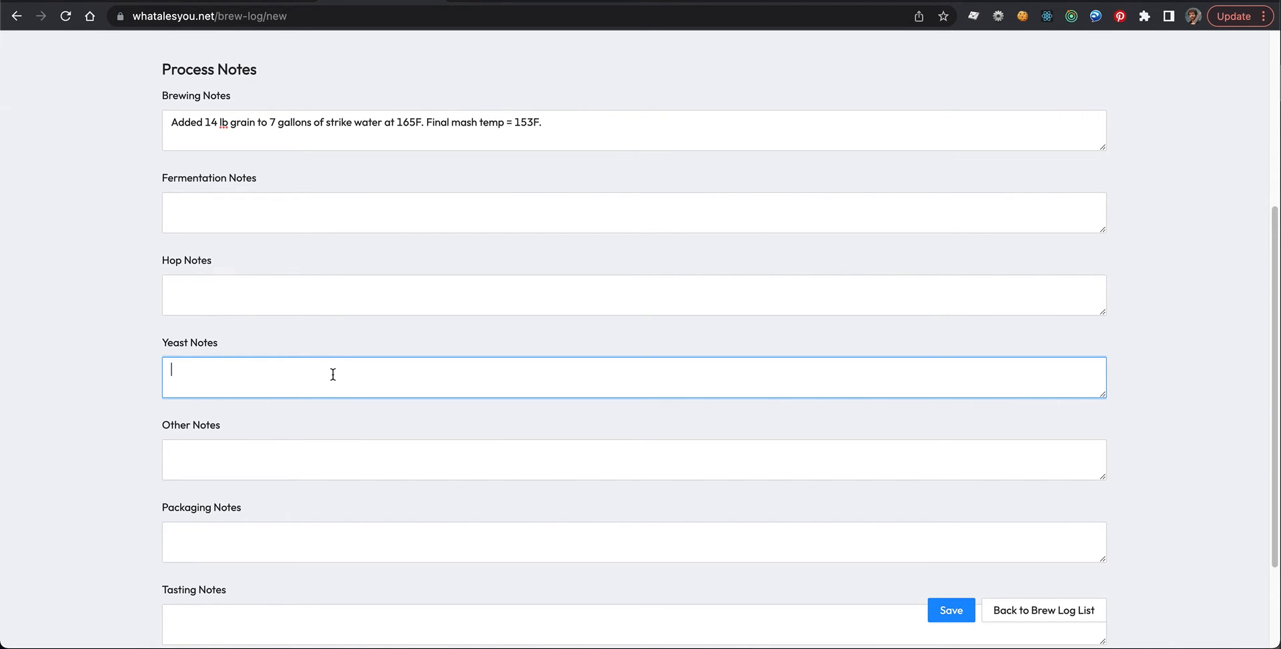
scroll(342, 422, down, 3)
click(317, 352)
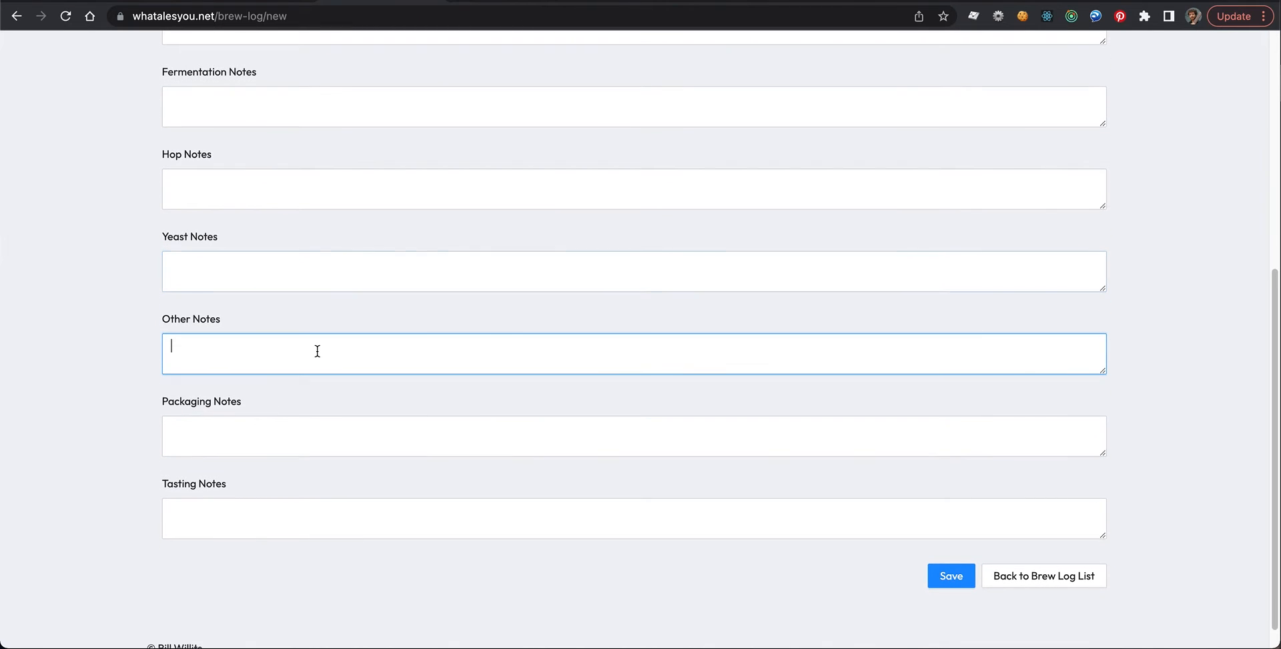
click(331, 431)
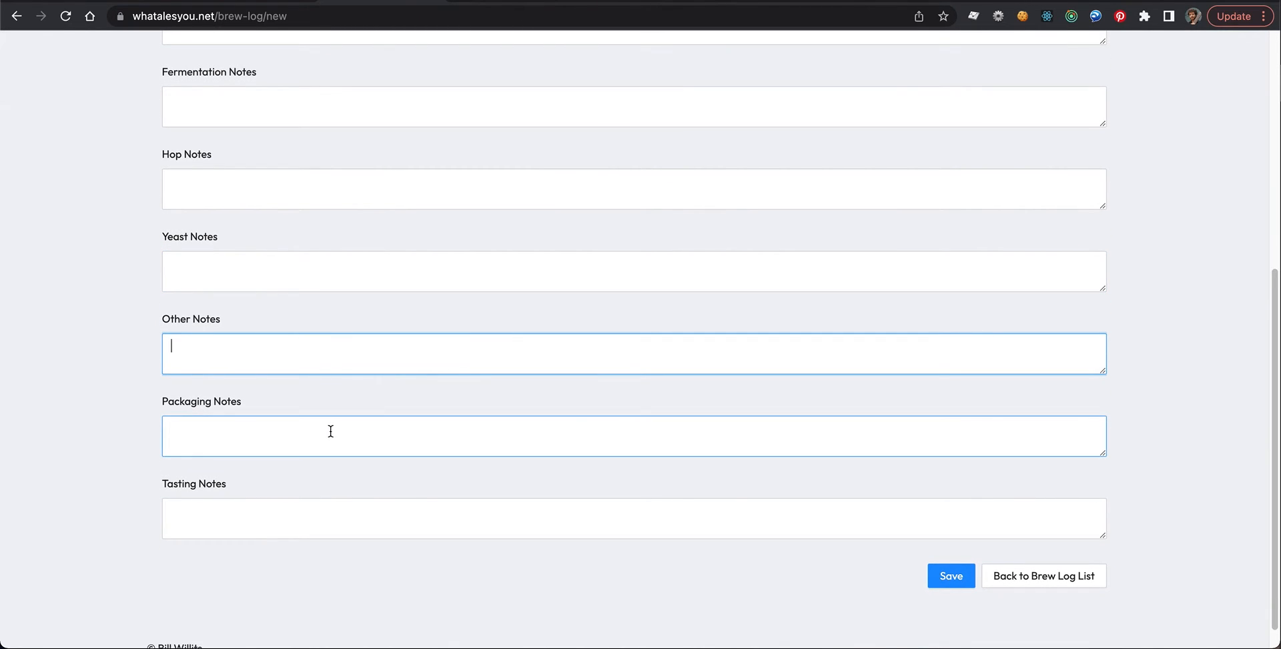
click(348, 526)
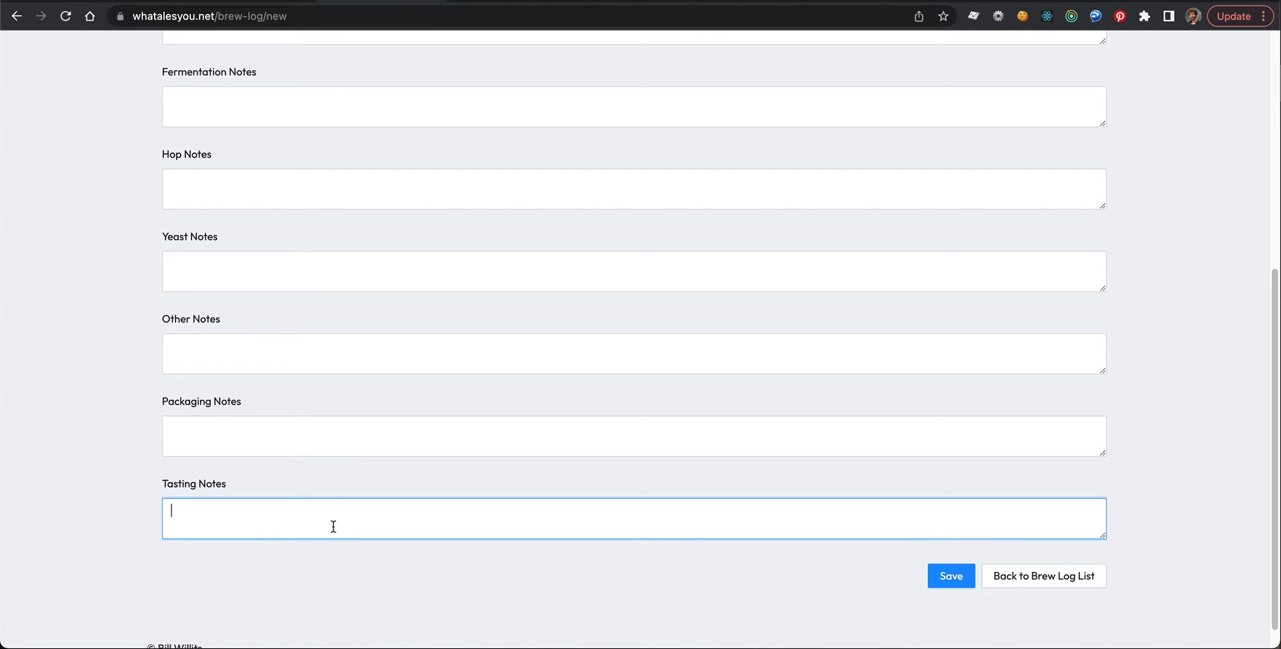
Add a first gravity reading of 1.068 with the note OG.
scroll(96, 446, up, 6)
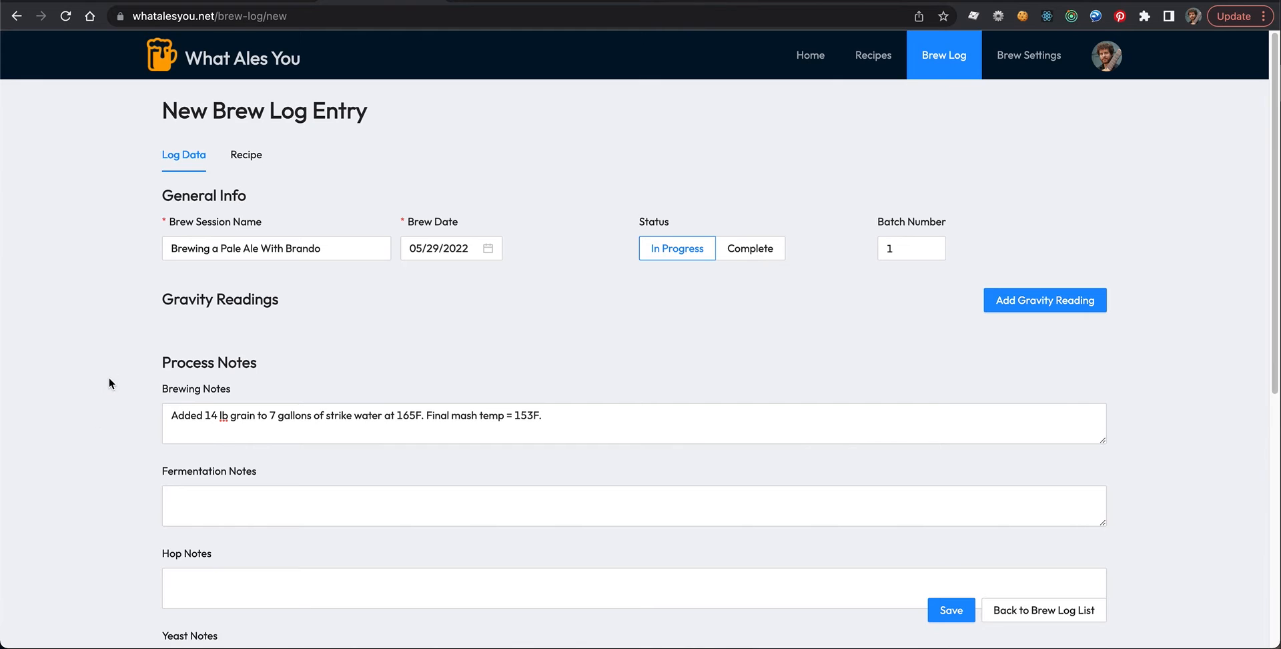
click(1062, 302)
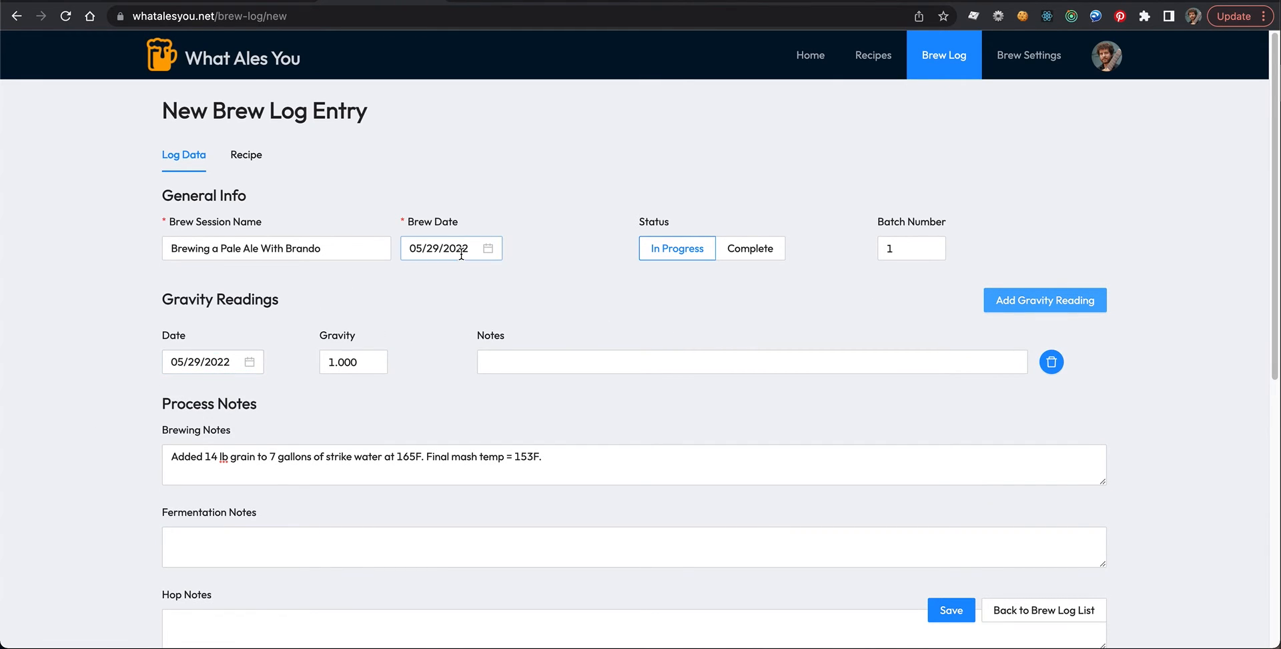
click(514, 361)
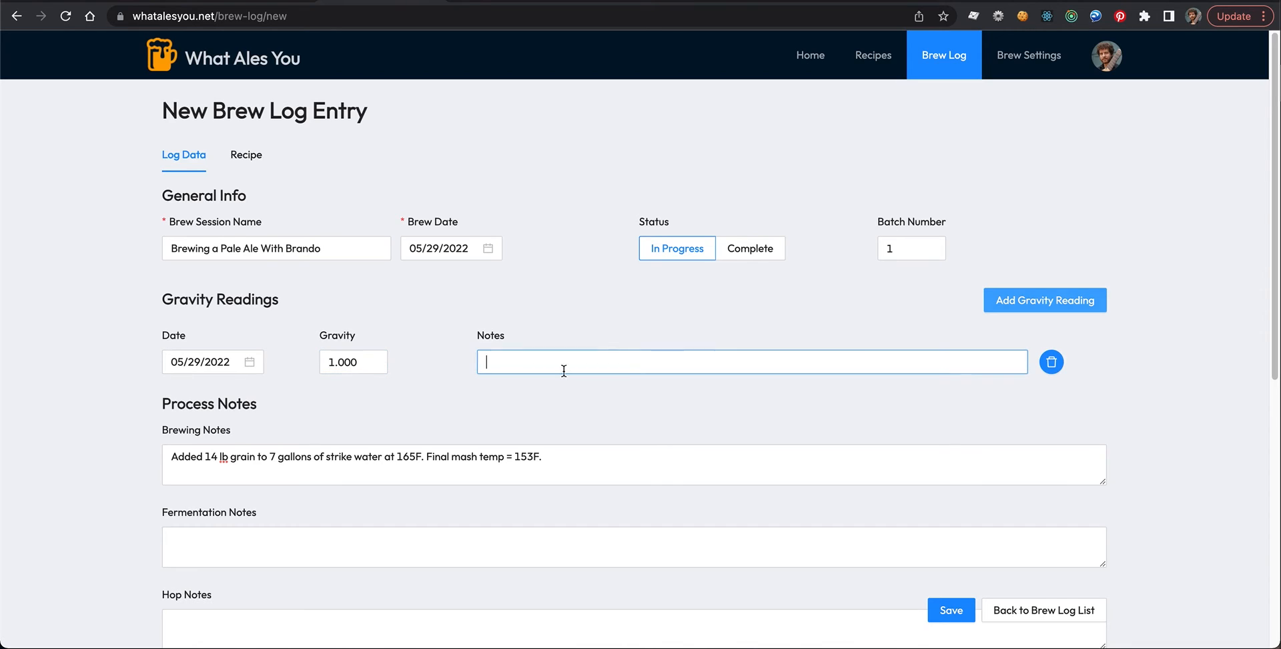
text(OG)
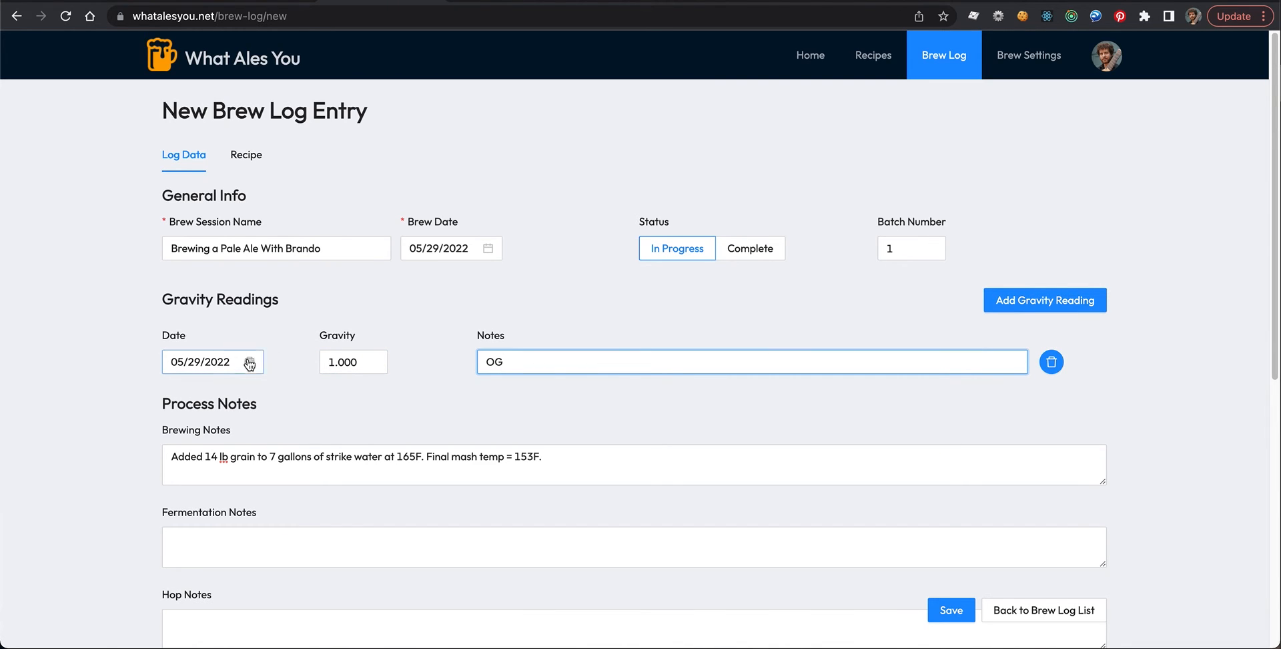
click(351, 361)
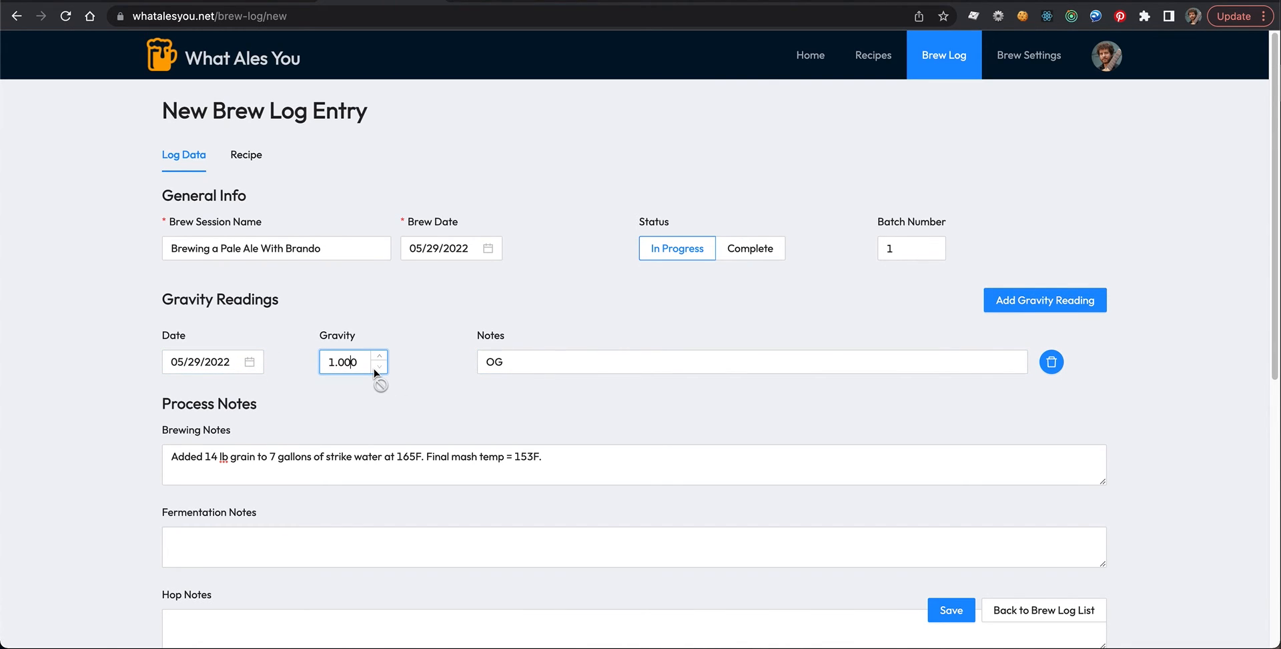
key(BackSpace)
key(BackSpace)
text(68)
click(909, 414)
Add a second gravity reading dated 06/04/2022 with a gravity of 1.020.
click(1036, 300)
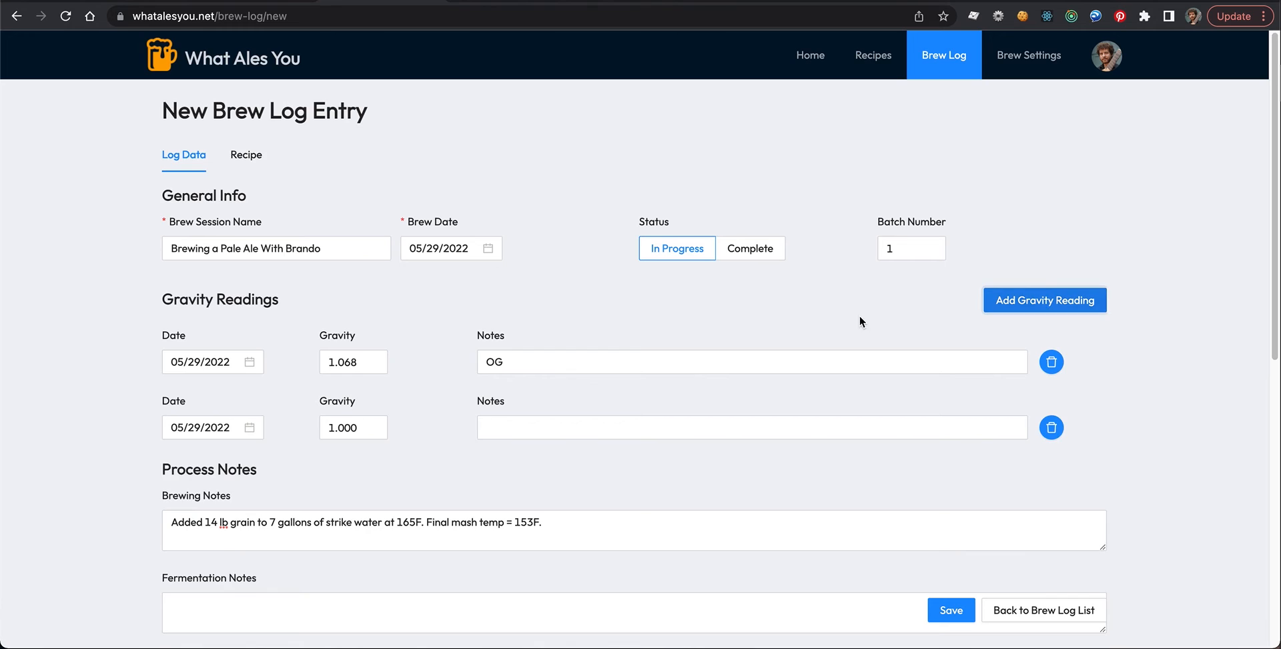
click(211, 428)
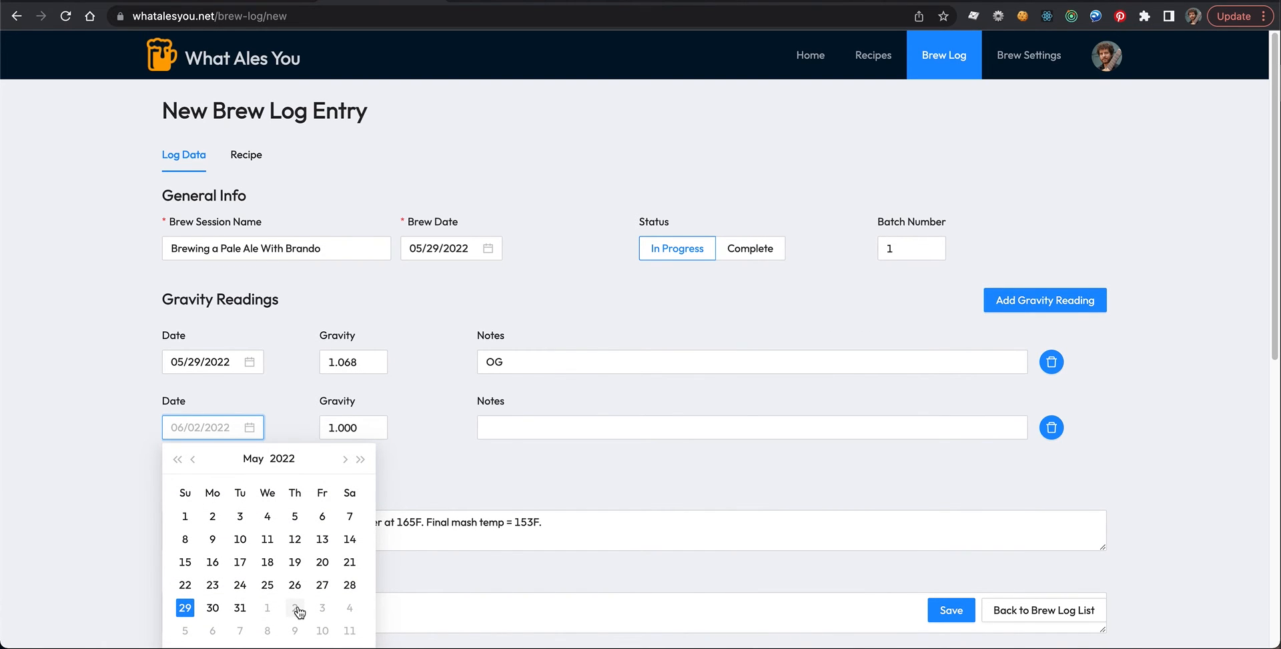
click(350, 607)
click(351, 428)
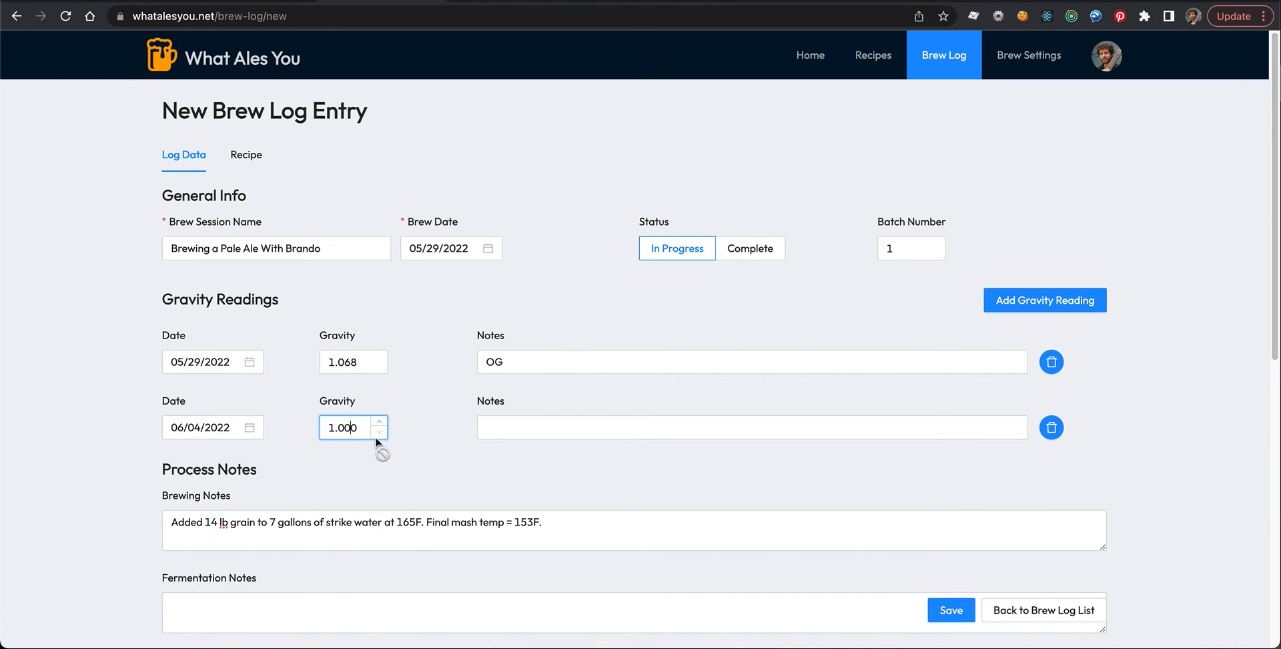
key(Delete)
text(2)
Add a third gravity reading dated 06/04/2022 with a gravity of 1.013 and the note FG.
click(1037, 299)
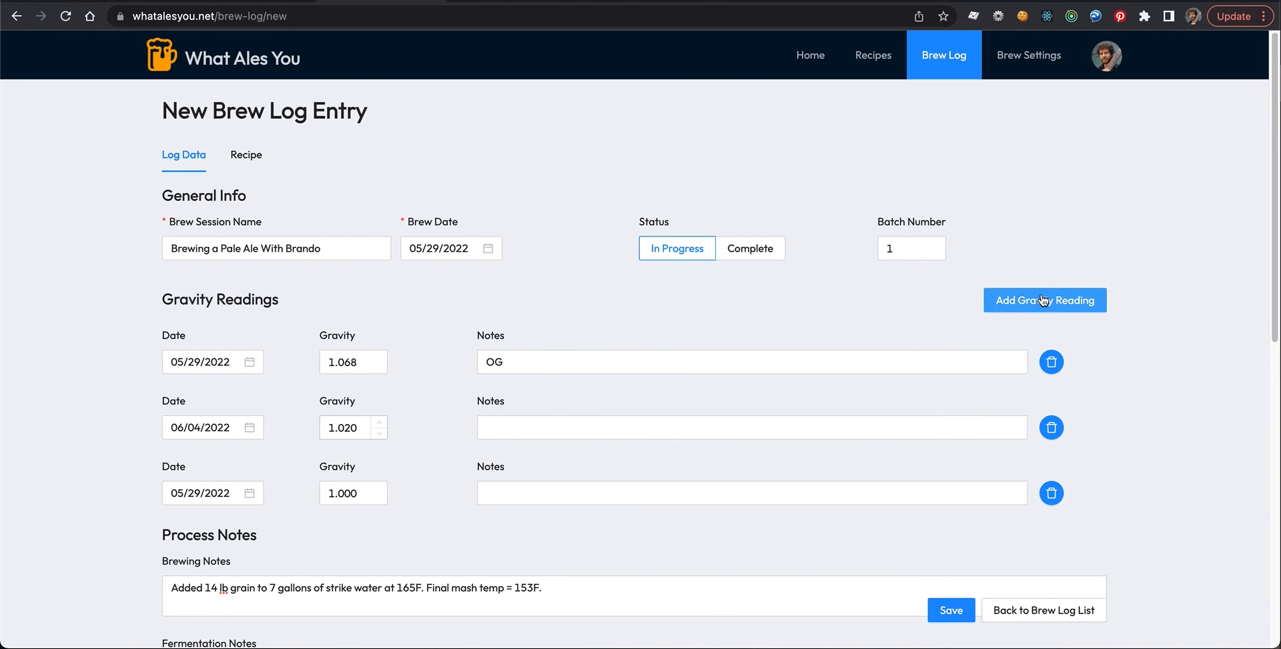
click(258, 492)
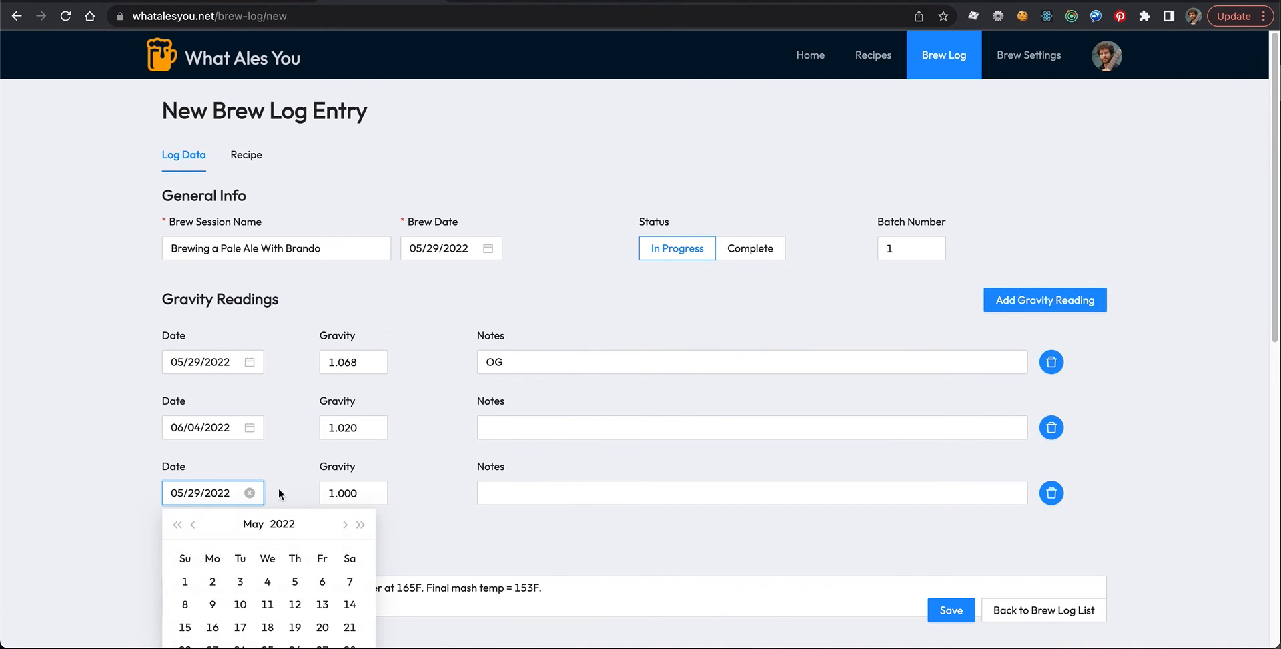
click(344, 524)
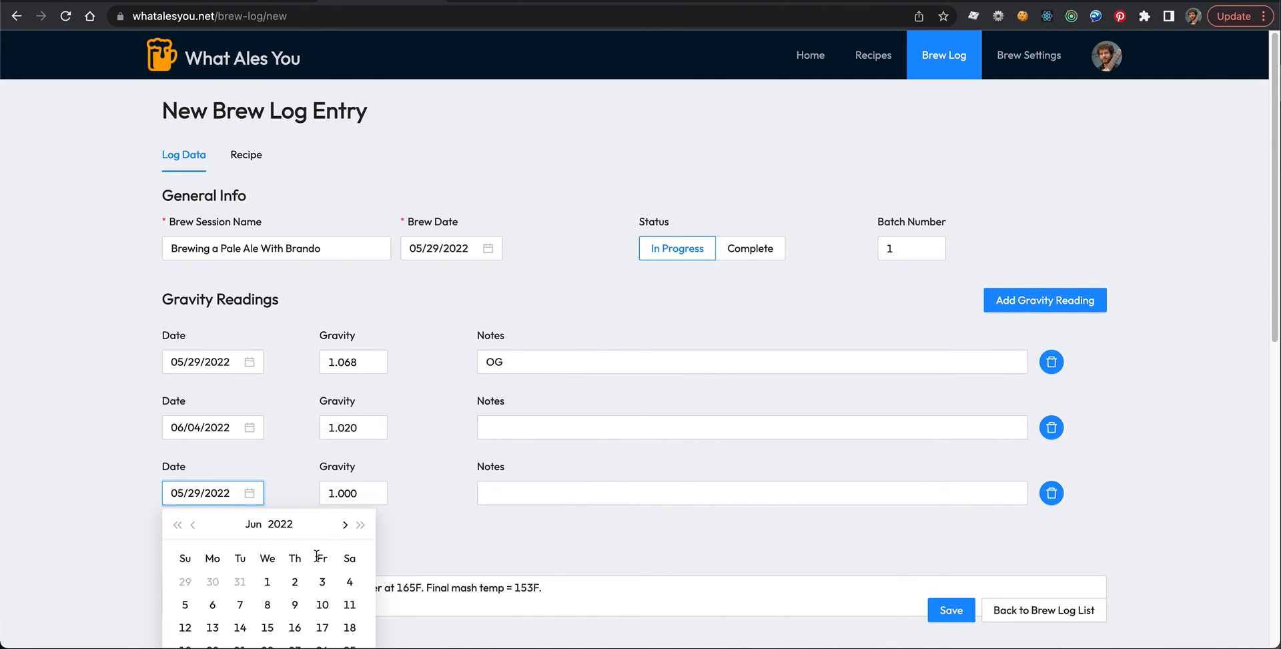
click(349, 581)
click(347, 492)
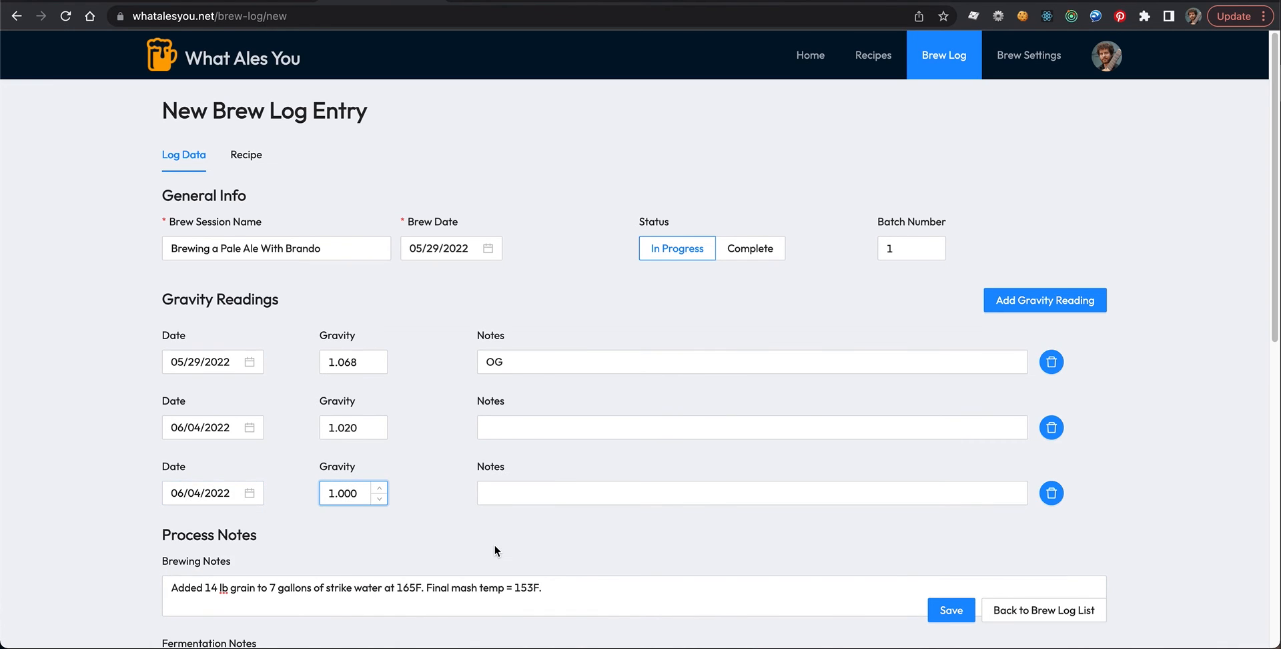
key(BackSpace)
key(BackSpace)
text(13)
click(569, 495)
text(G)
key(BackSpace)
text(FG)
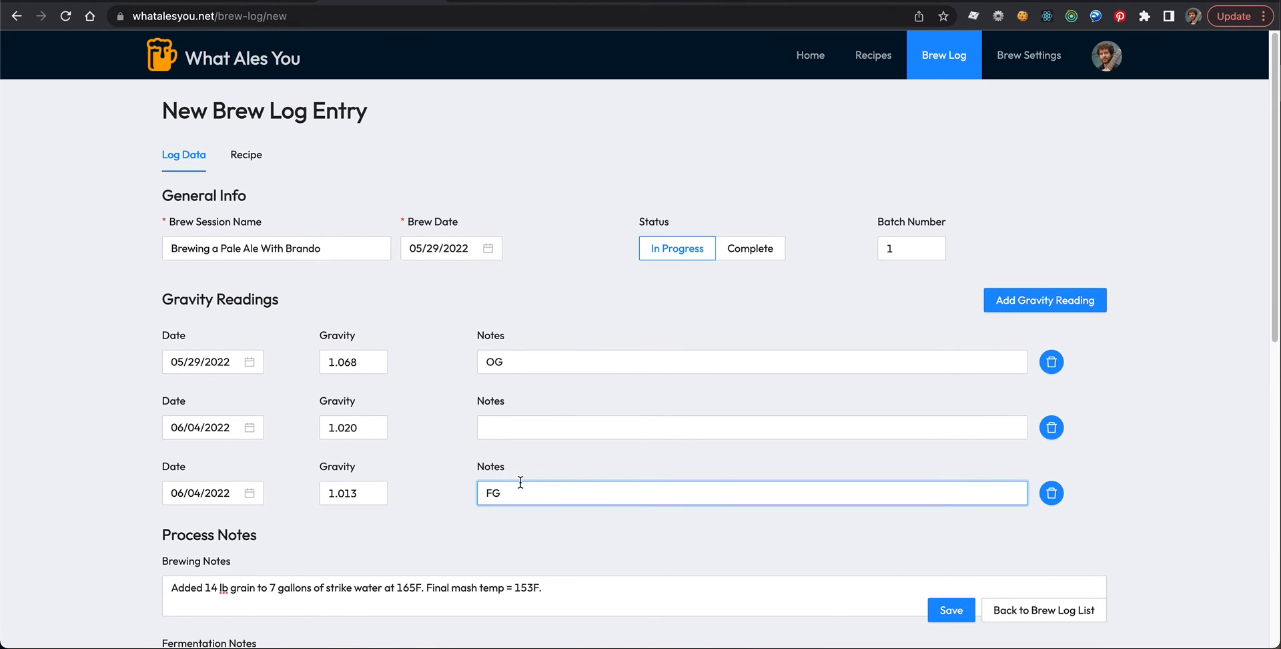
Check over the completed log data and save the brew log entry.
scroll(710, 507, down, 5)
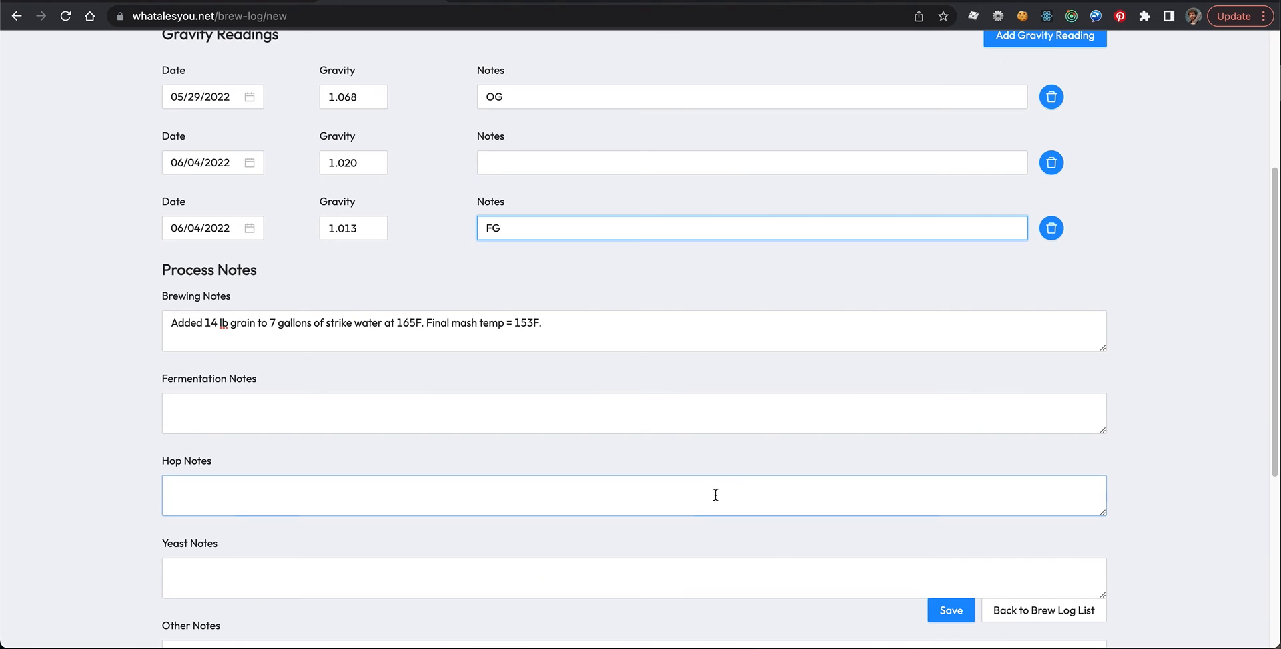
click(954, 614)
scroll(929, 348, up, 5)
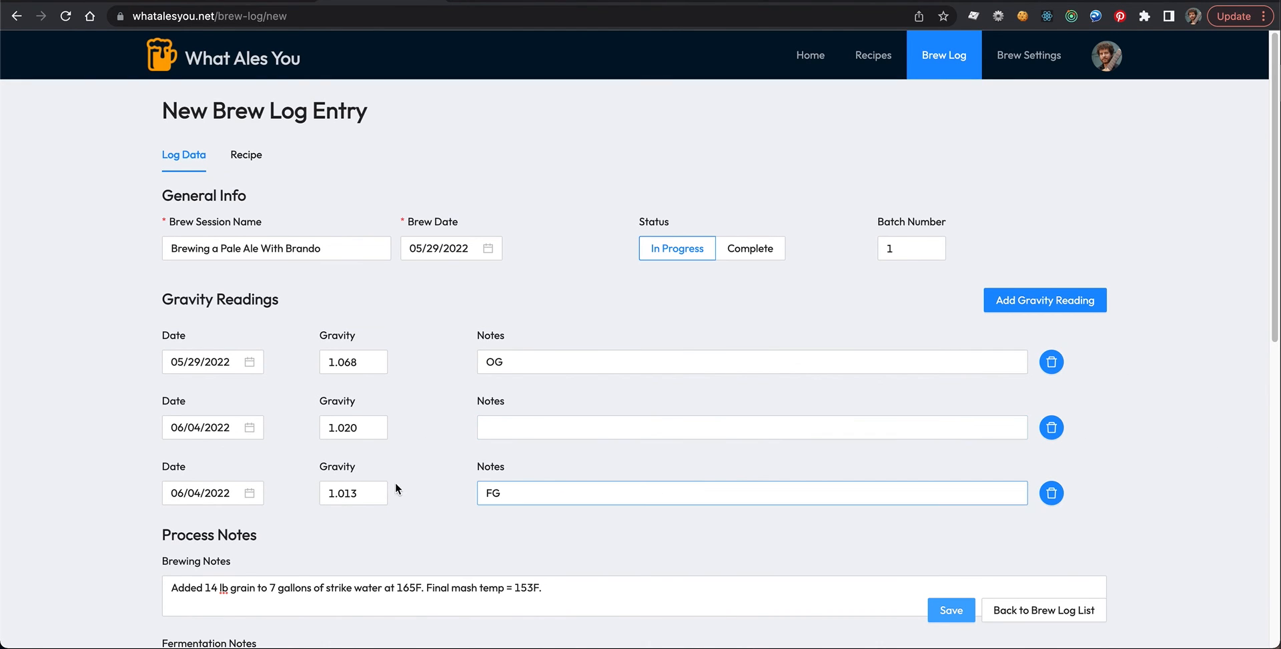
click(867, 519)
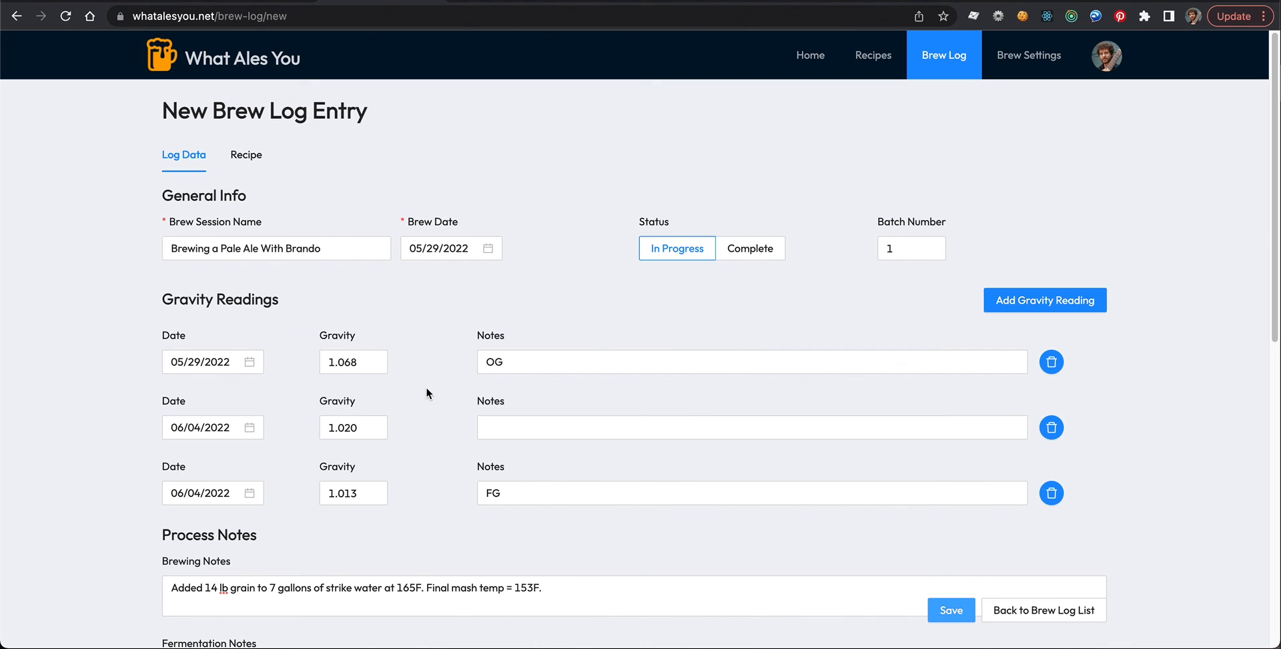
scroll(441, 345, down, 3)
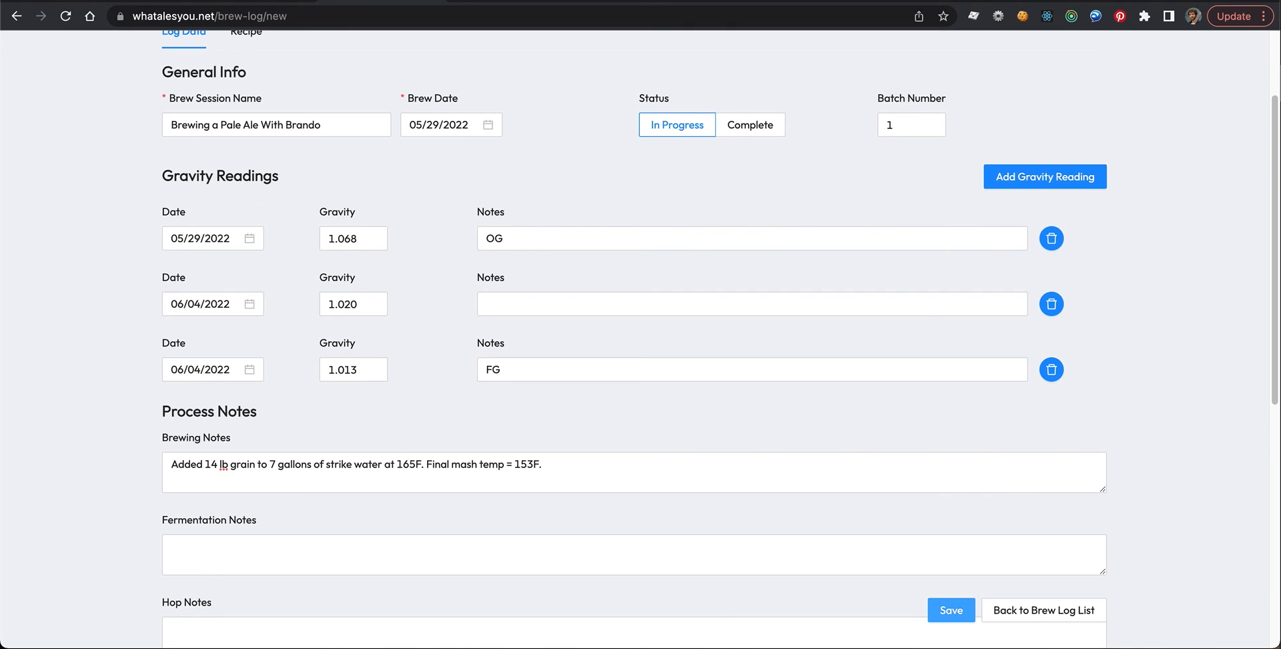
scroll(1194, 390, up, 3)
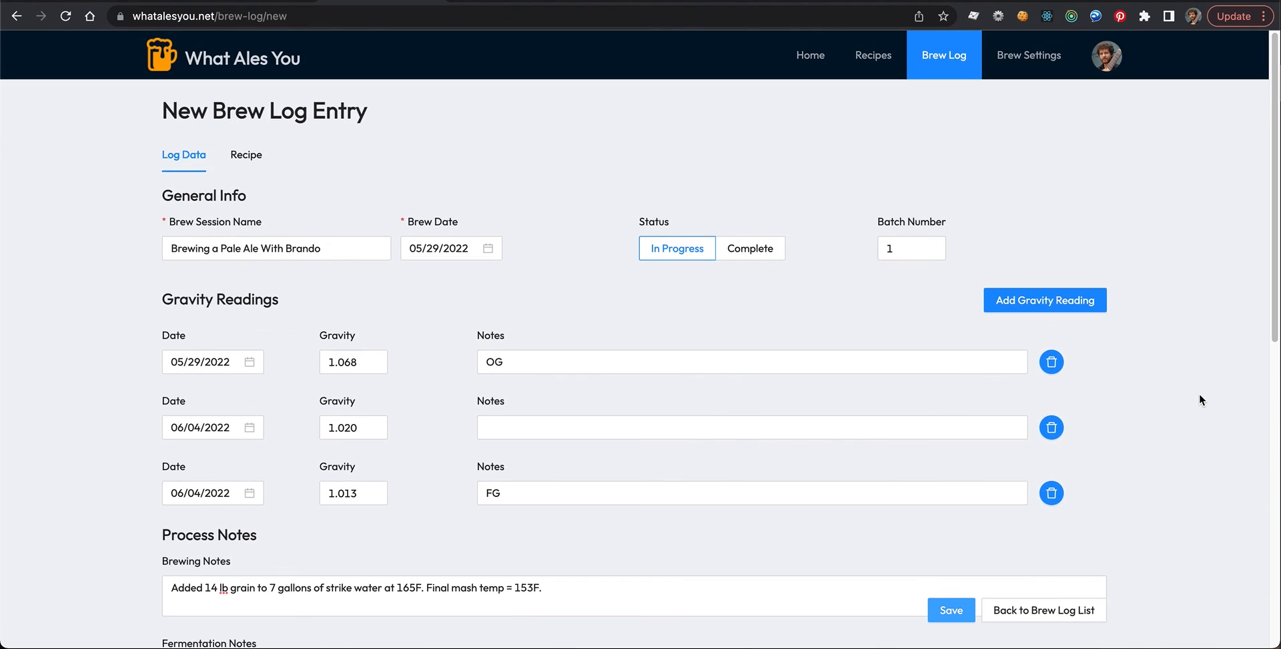
click(952, 611)
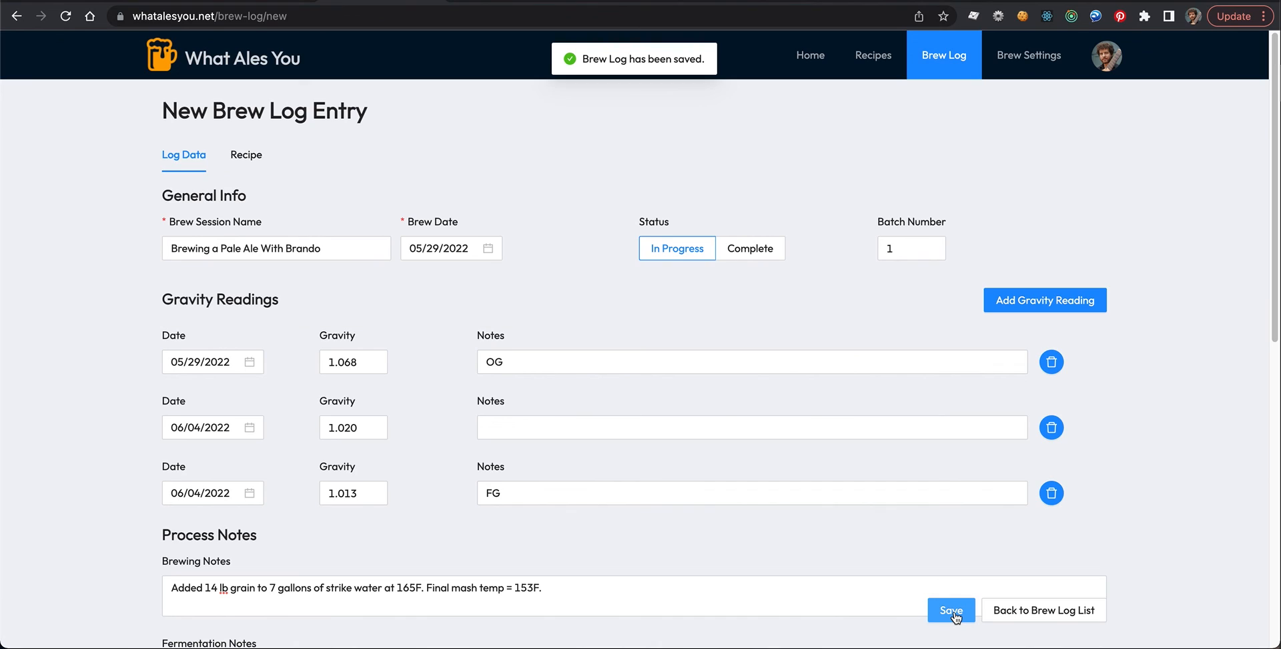